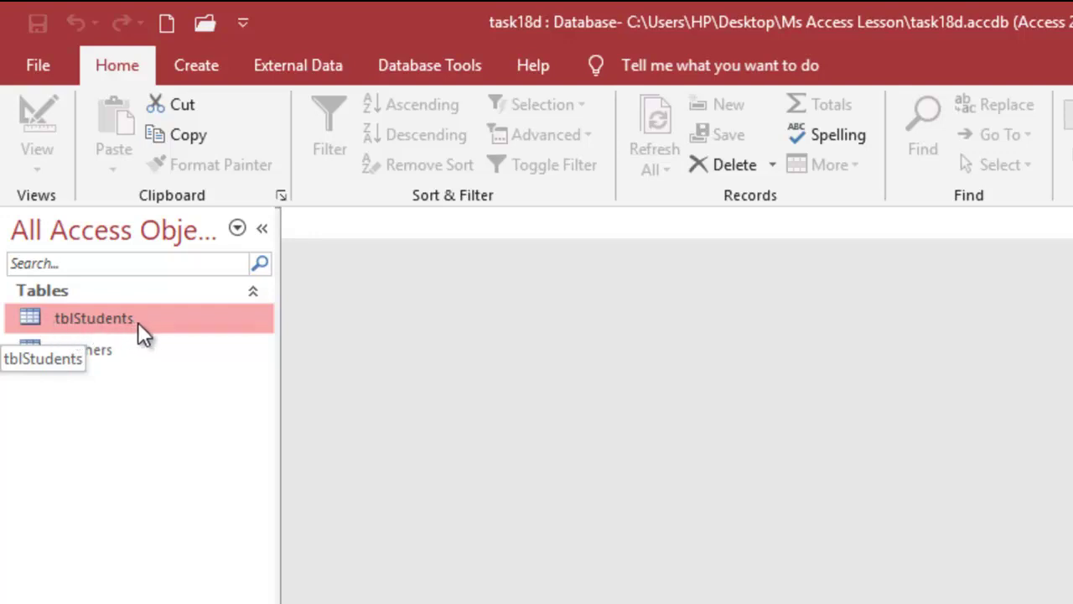
Rename the Teachers table as tblTeachers
click(90, 348)
right_click(88, 345)
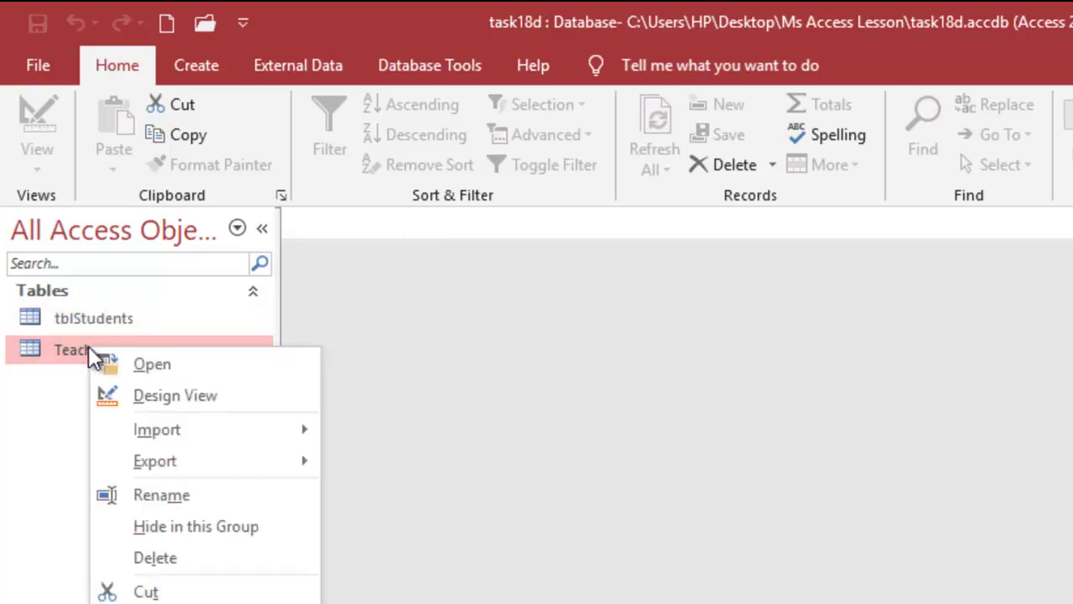
click(167, 492)
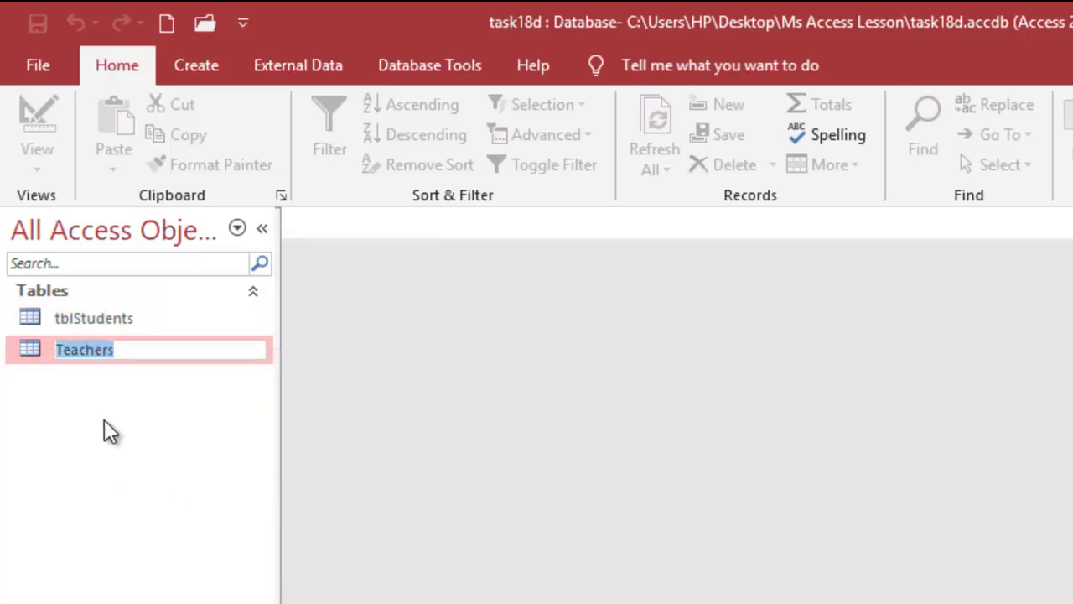
click(60, 350)
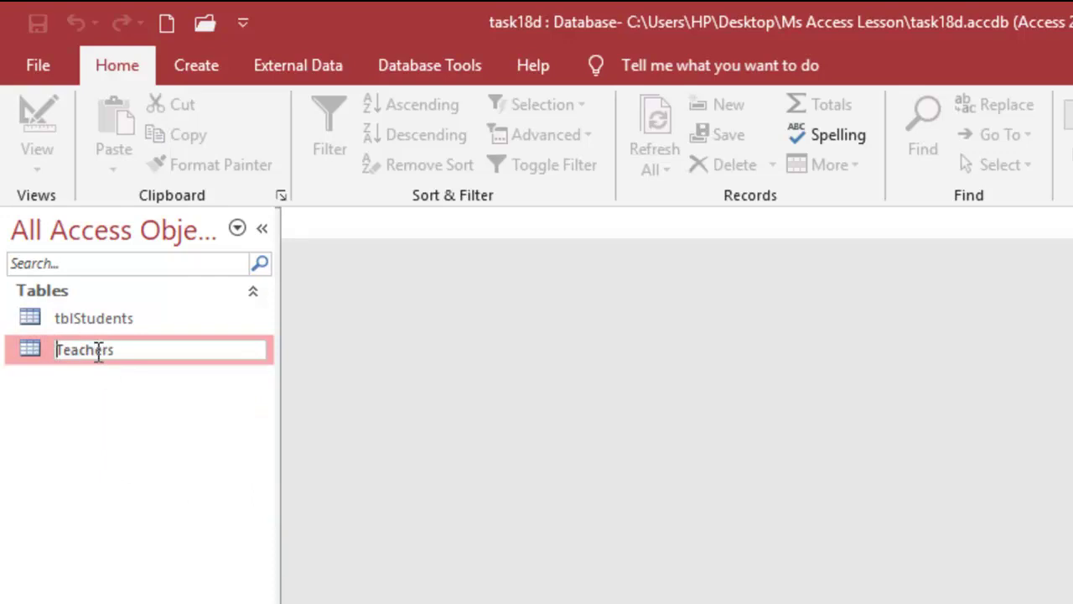
text(tbl)
key(Return)
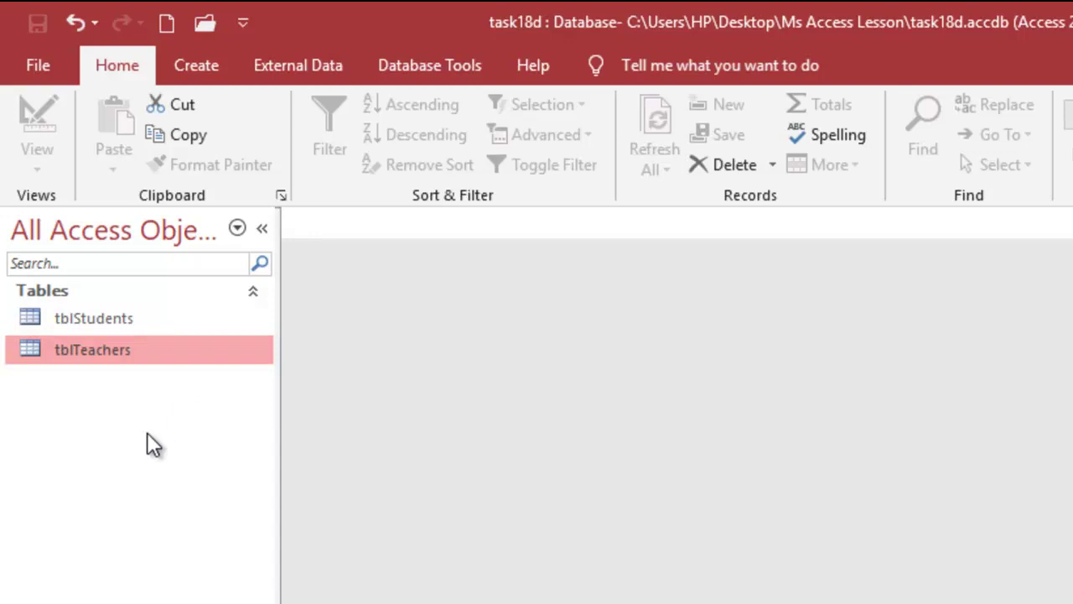
Start a Form Wizard form based on the tblStudents table and include all of its fields
click(134, 318)
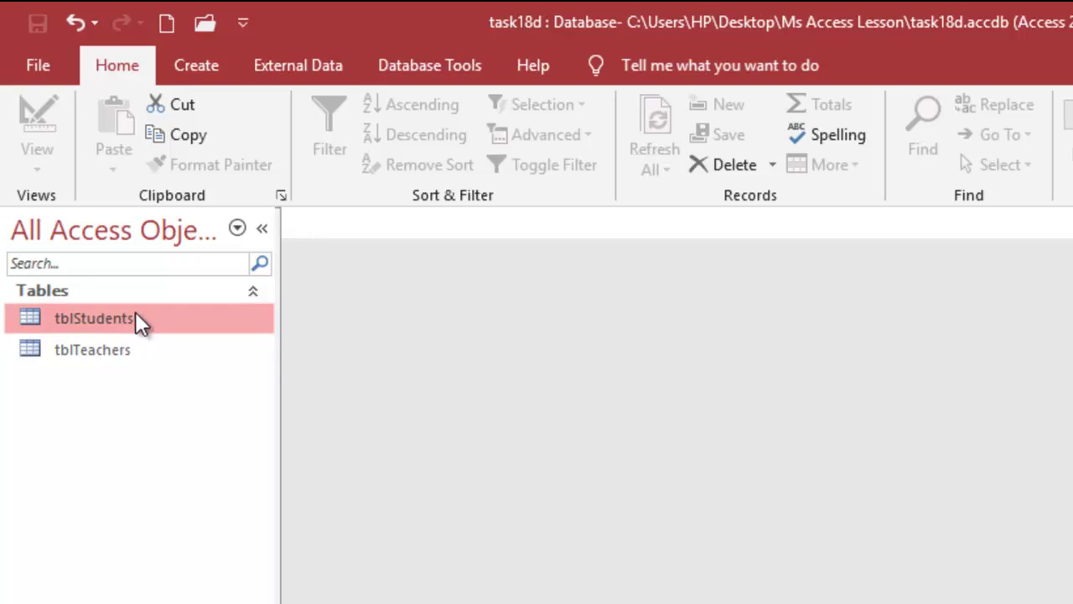
click(196, 67)
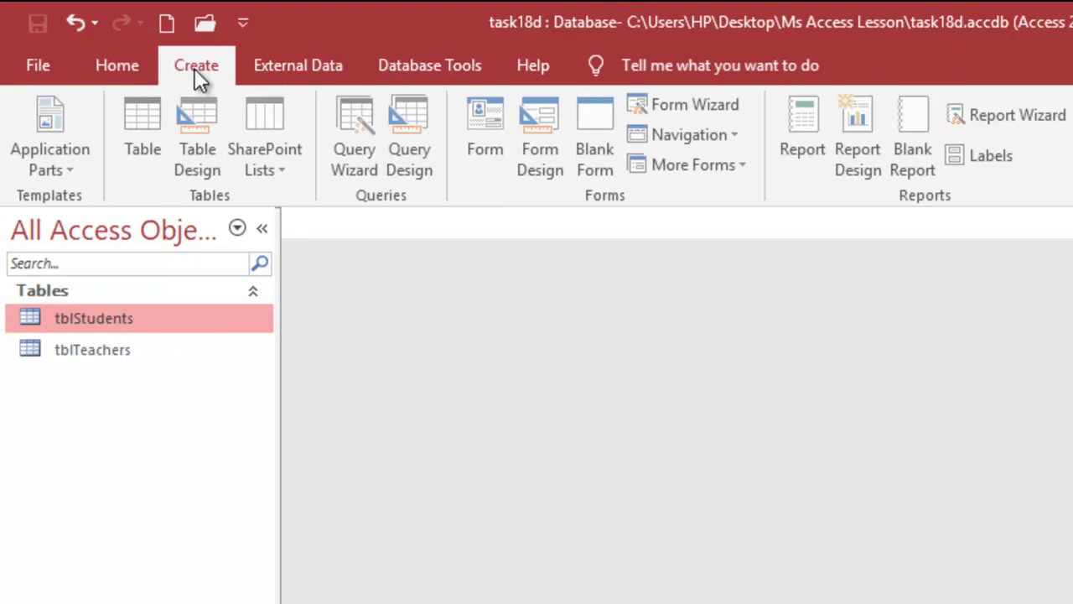
click(710, 107)
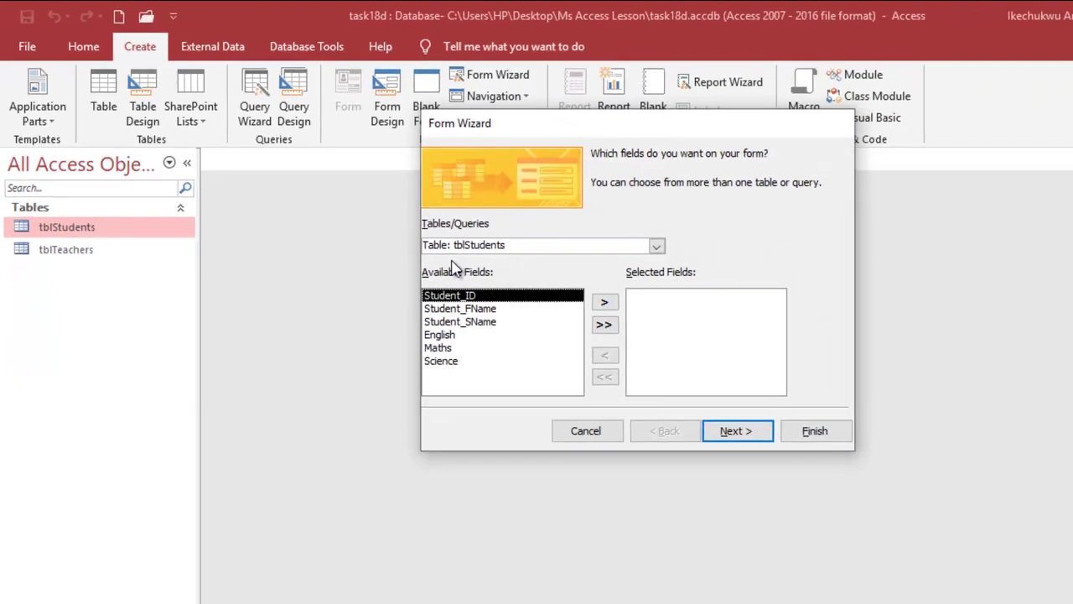
click(656, 246)
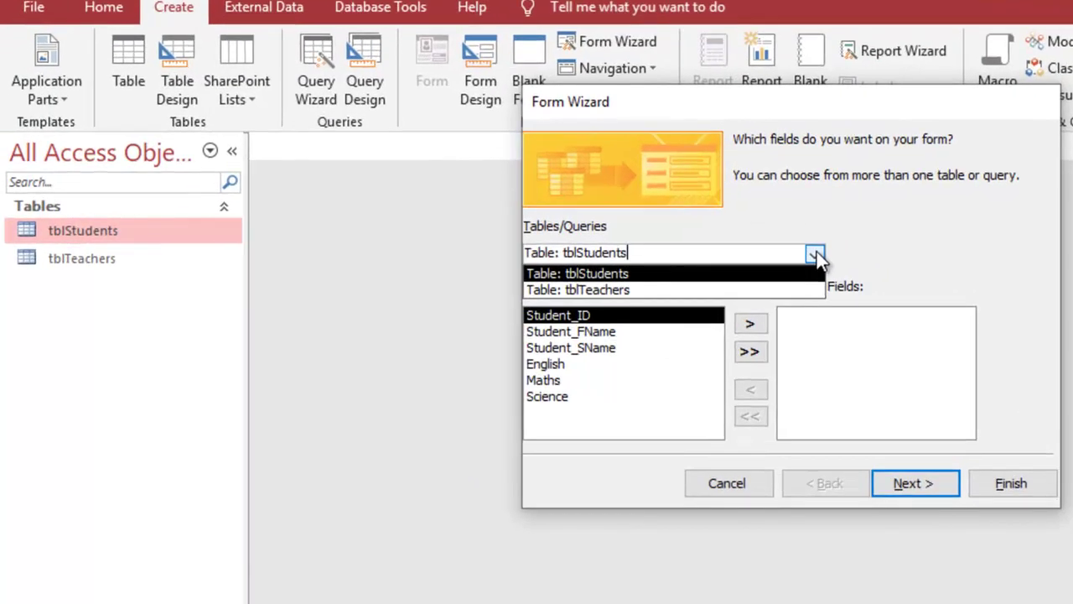
click(658, 244)
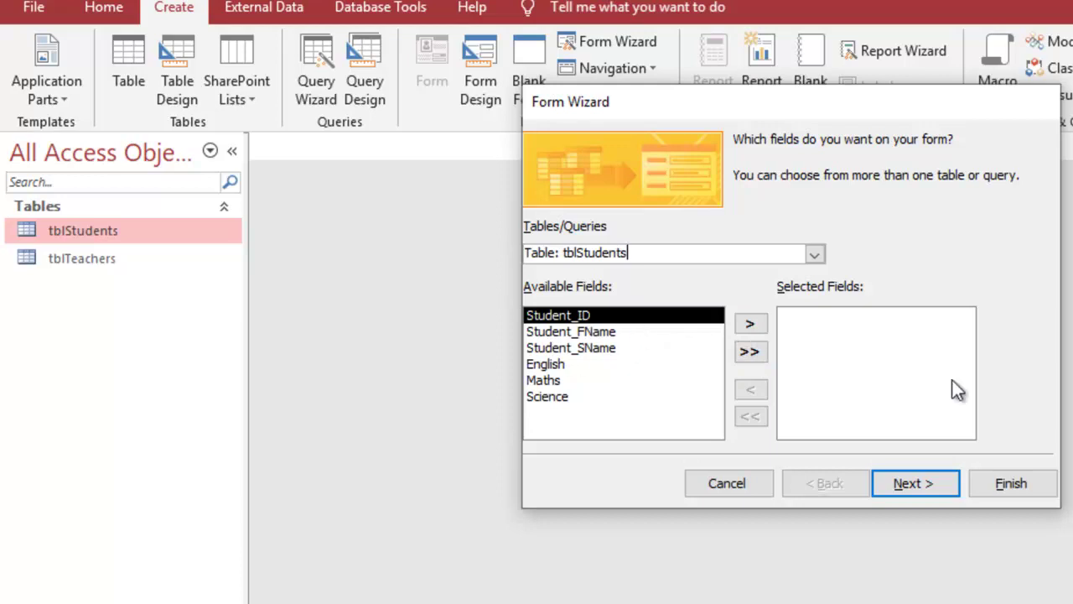
click(749, 349)
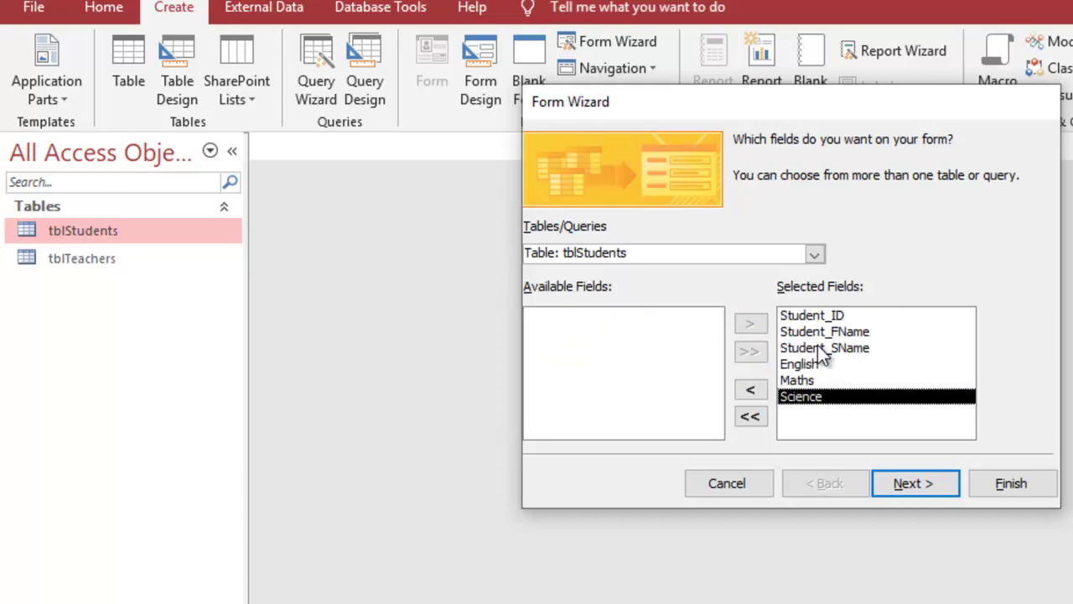
Remove the selected student fields one at a time until none is left, and add them all back together
click(751, 390)
click(751, 390)
click(750, 390)
click(750, 391)
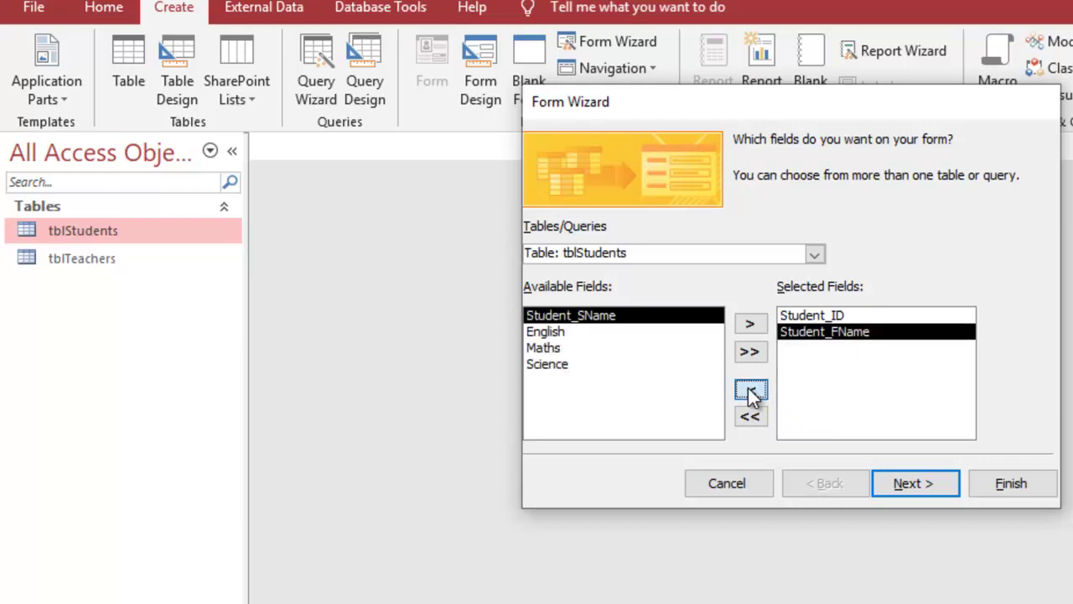
double_click(750, 390)
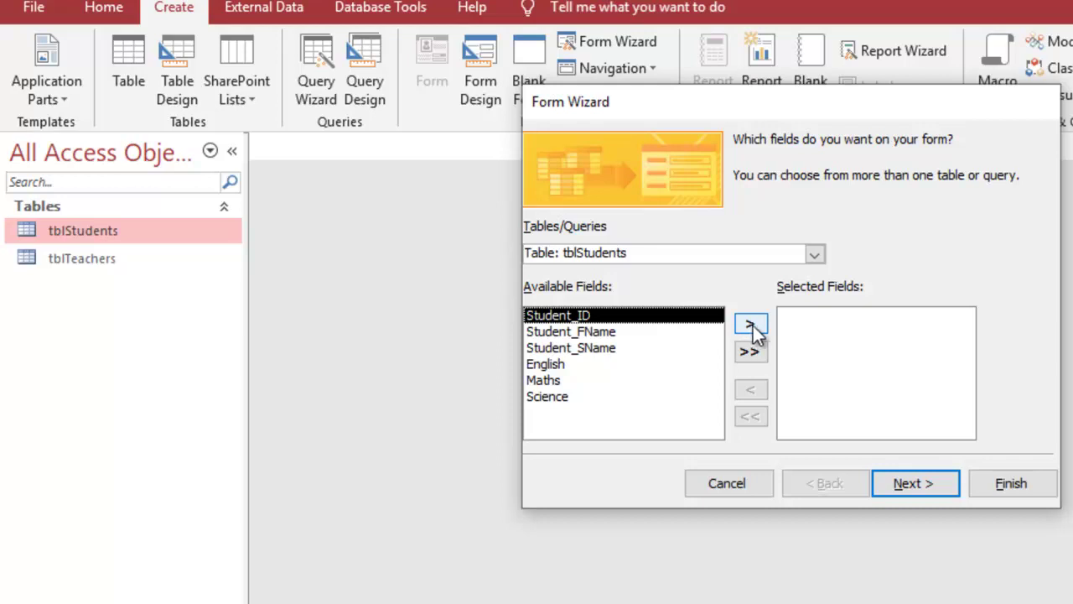
click(752, 352)
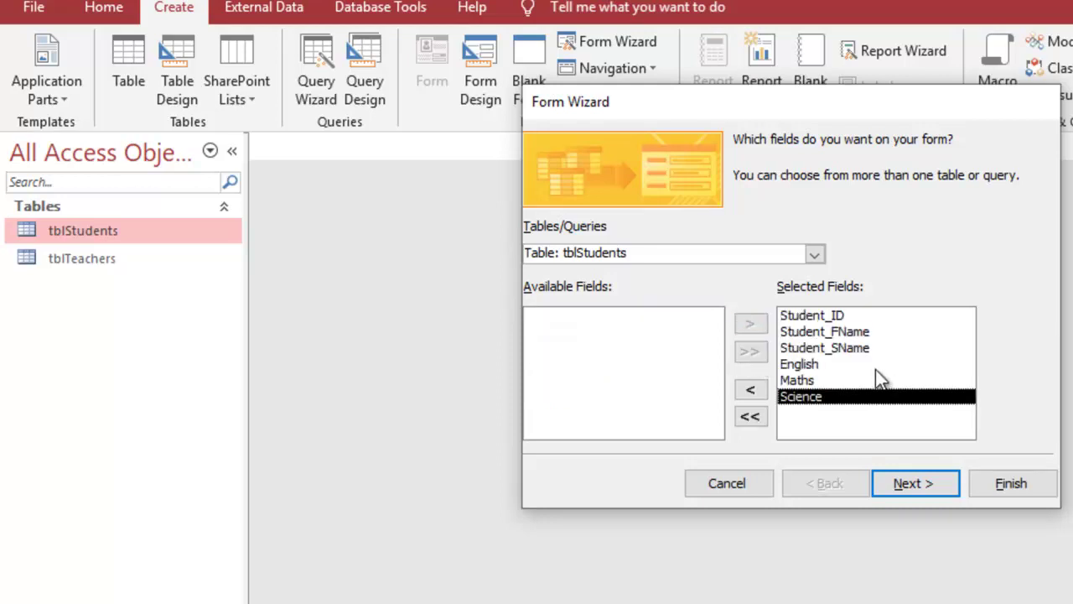
Keep the Columnar layout and create the form with the title frmStudents, opened to view or enter information
click(906, 484)
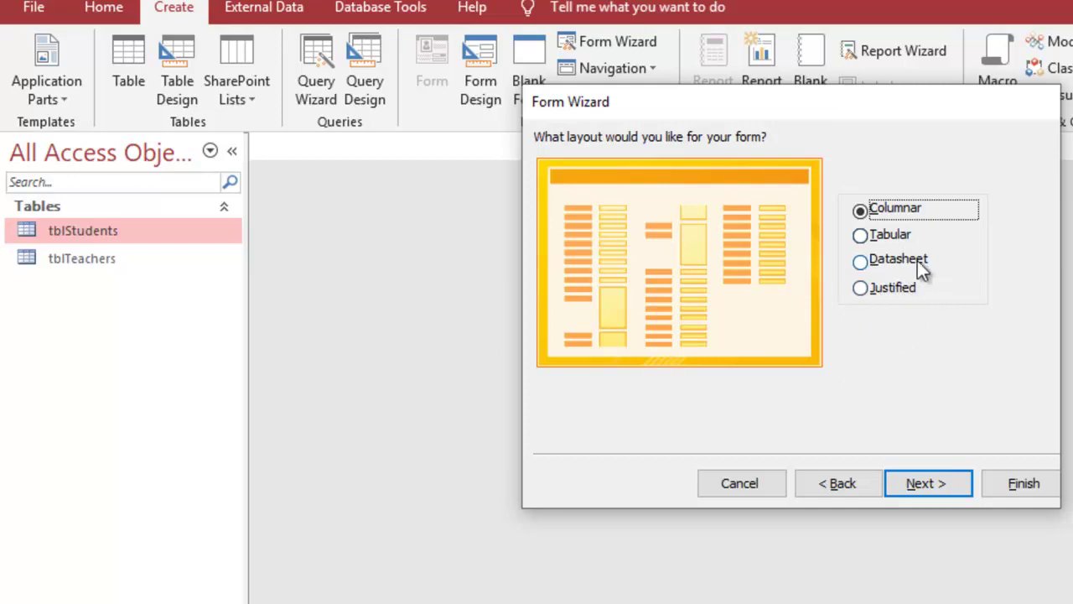
click(930, 485)
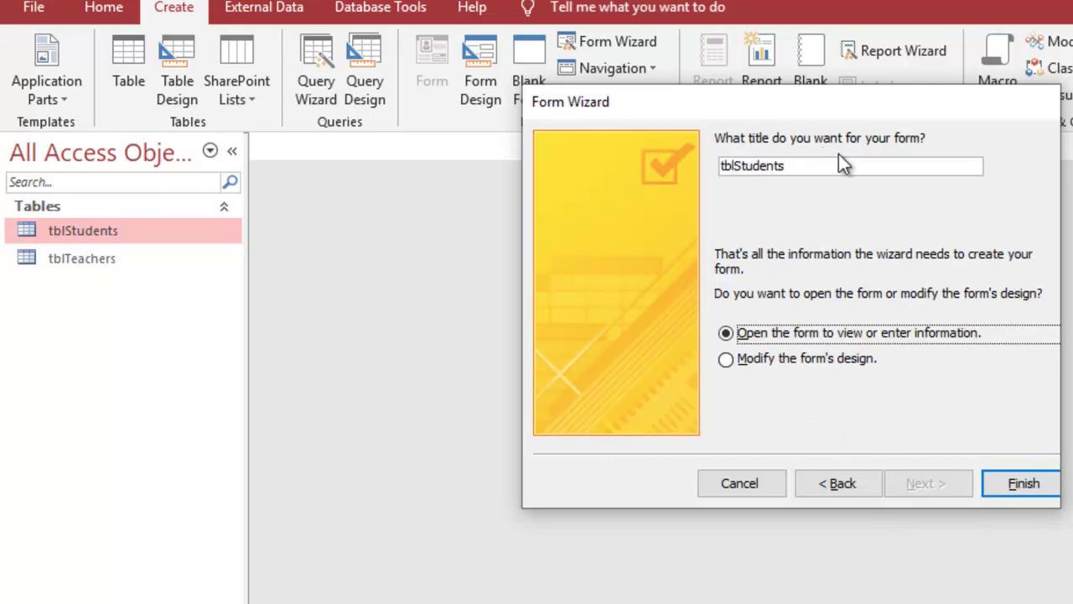
click(742, 163)
key(BackSpace)
key(BackSpace)
key(BackSpace)
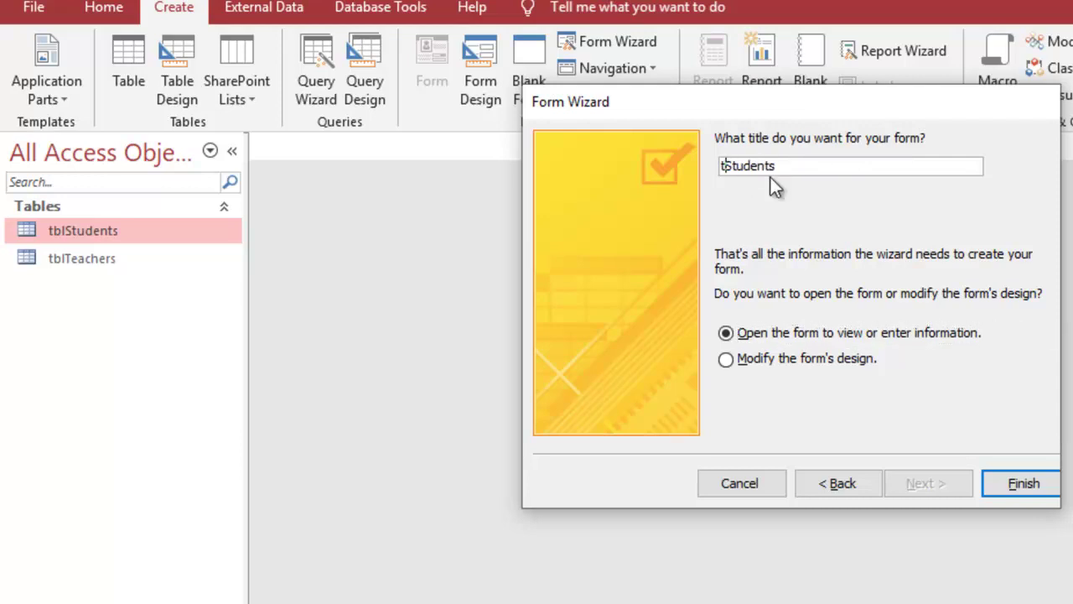
text(frm)
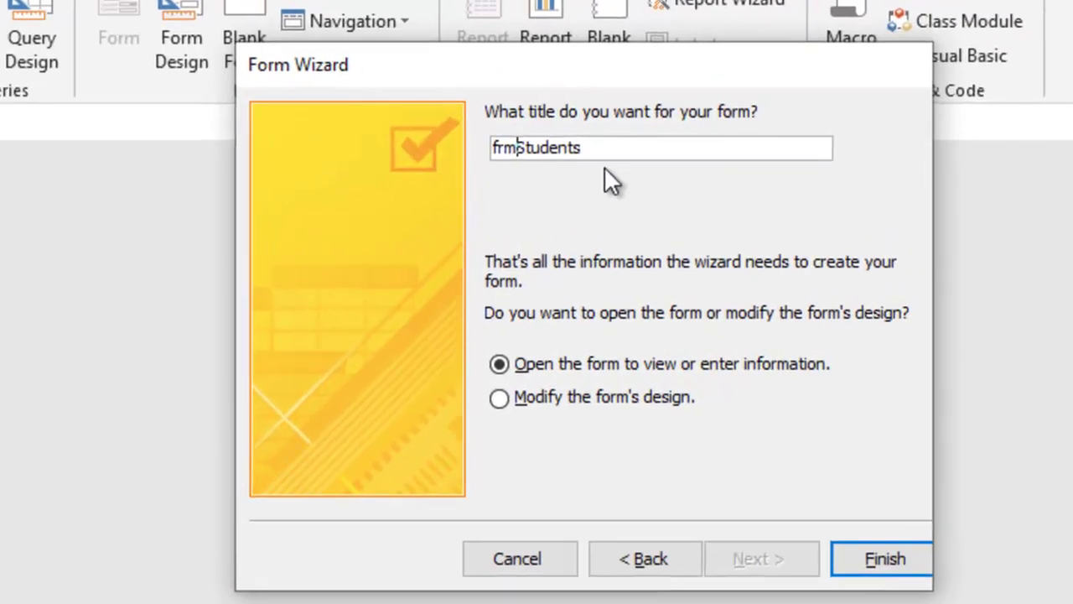
drag(615, 147, 466, 148)
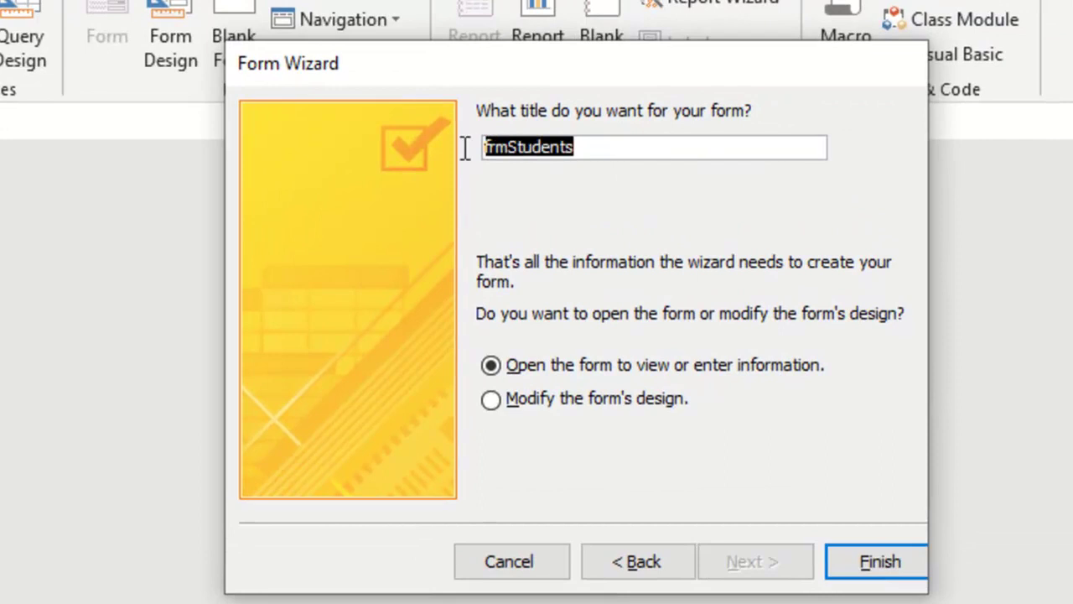
click(491, 147)
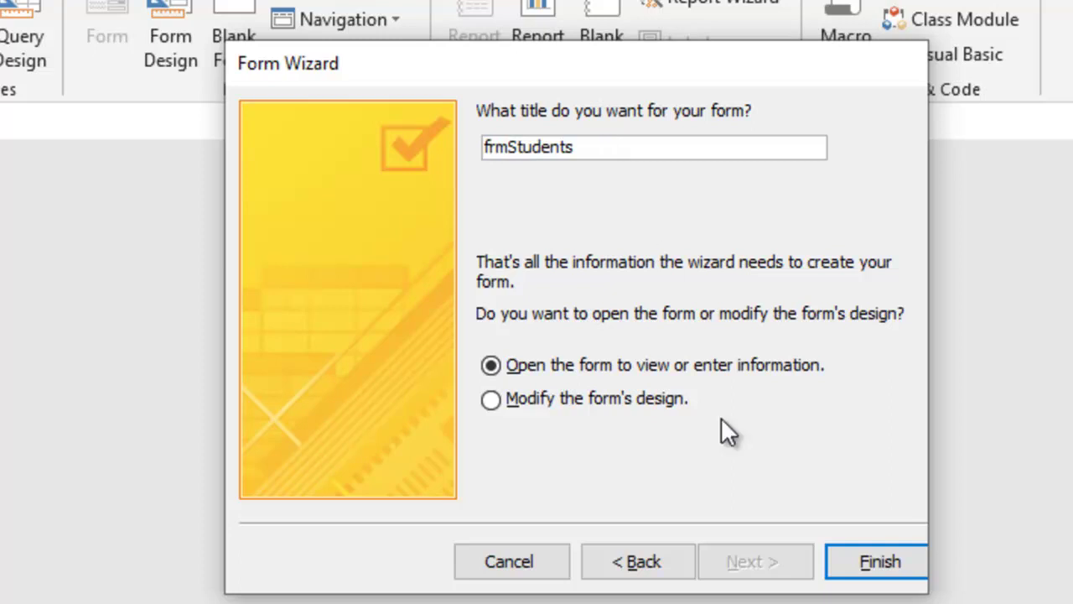
click(894, 565)
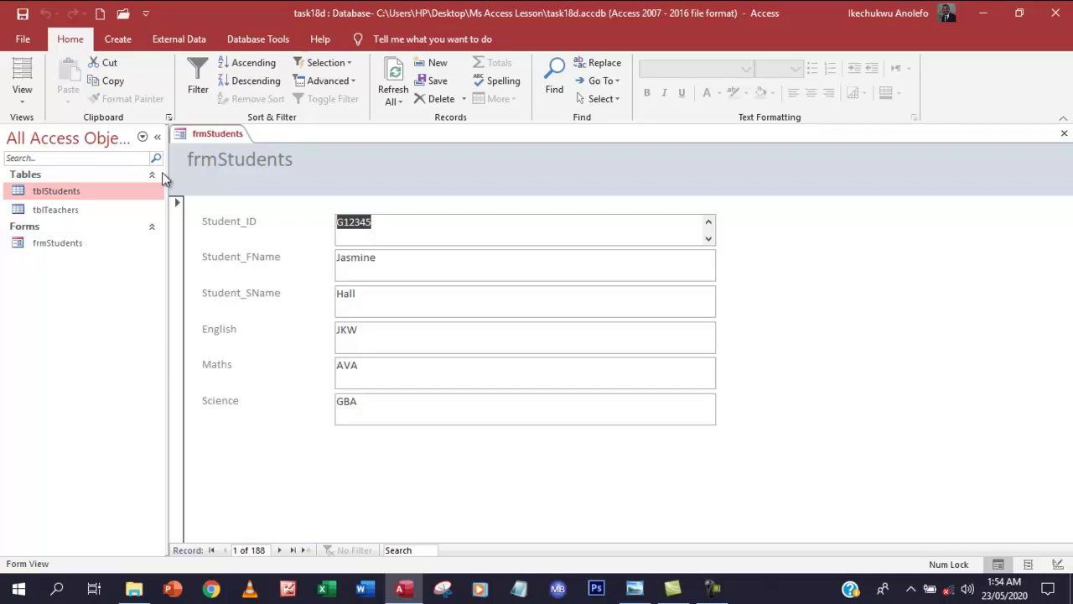
Browse to the next student record and back with the Navigation Pane collapsed, restore the pane and close frmStudents
click(157, 139)
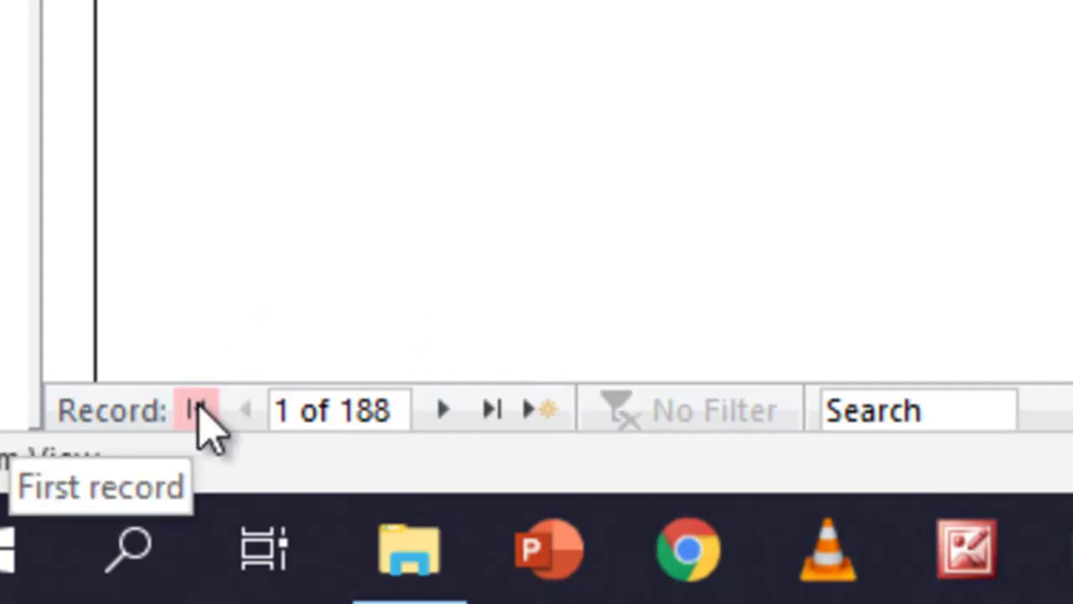
click(457, 413)
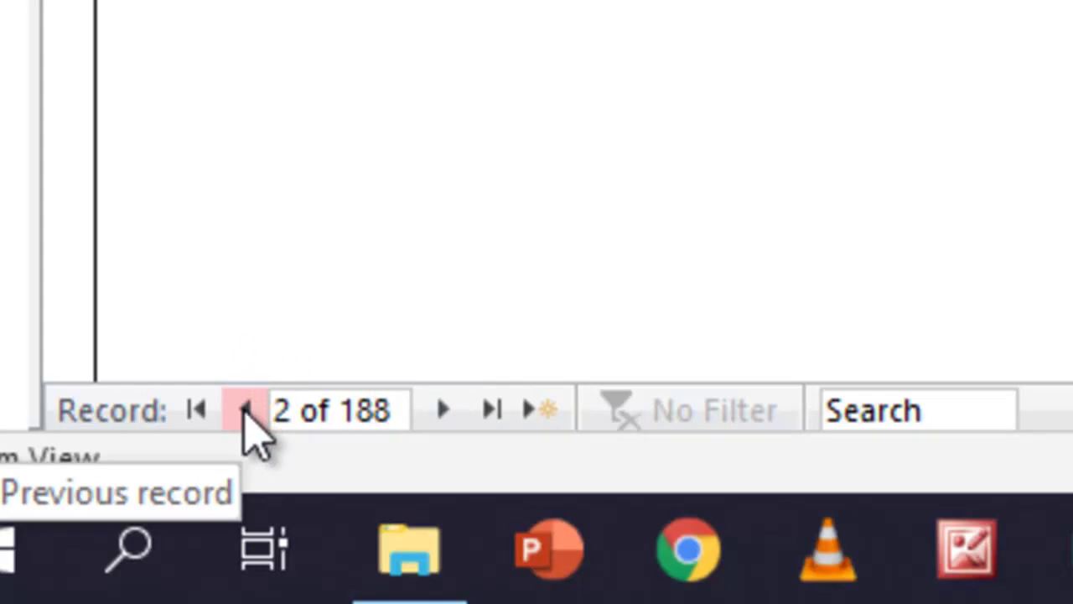
click(245, 408)
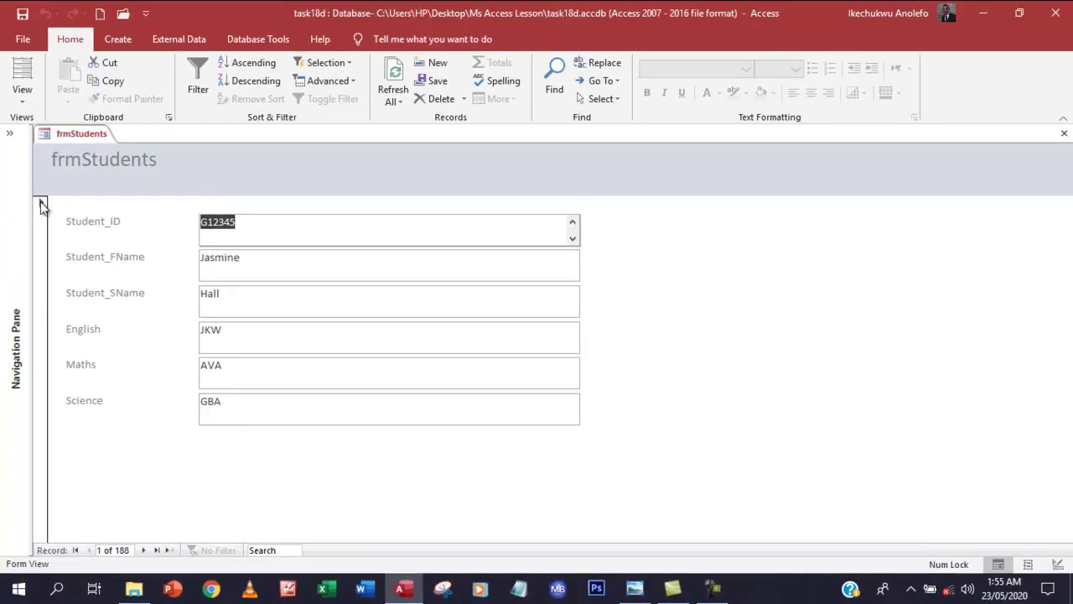
click(8, 136)
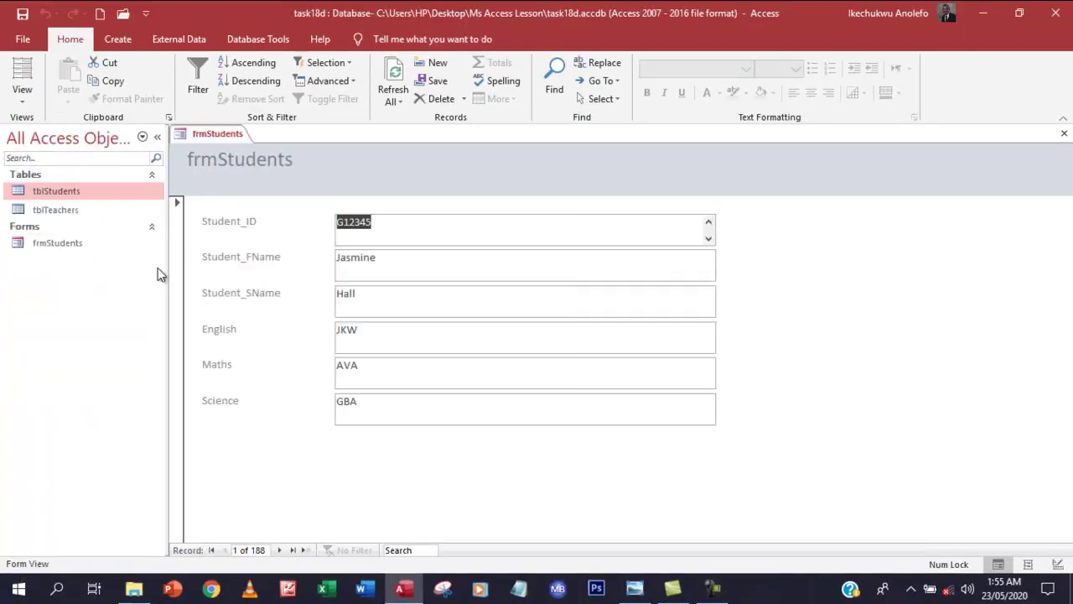
right_click(232, 136)
click(245, 161)
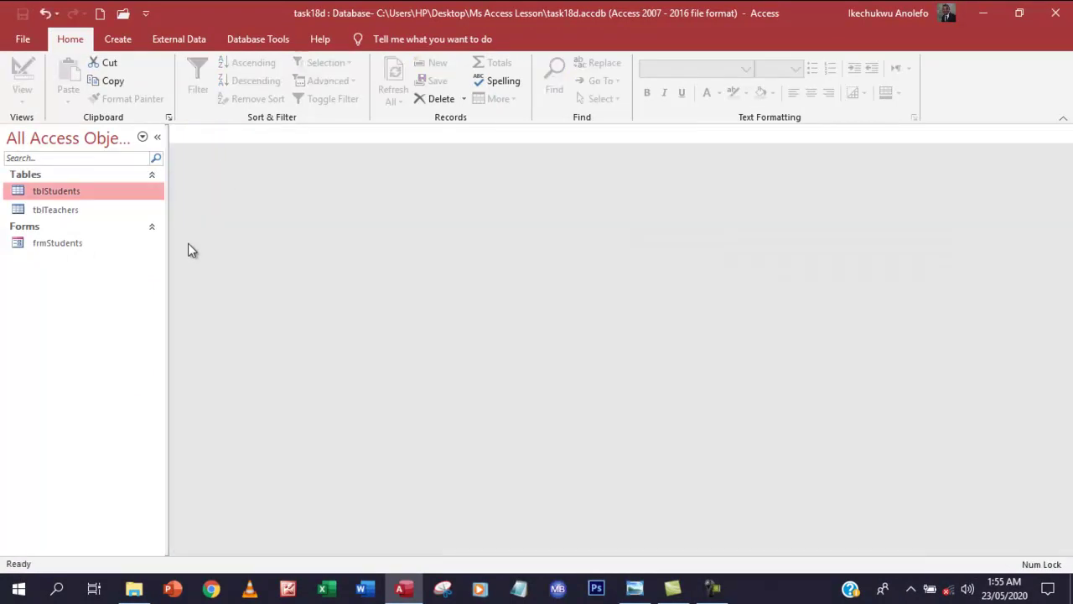
Start a Form Wizard form based on the tblTeachers table and include all of its fields
click(88, 215)
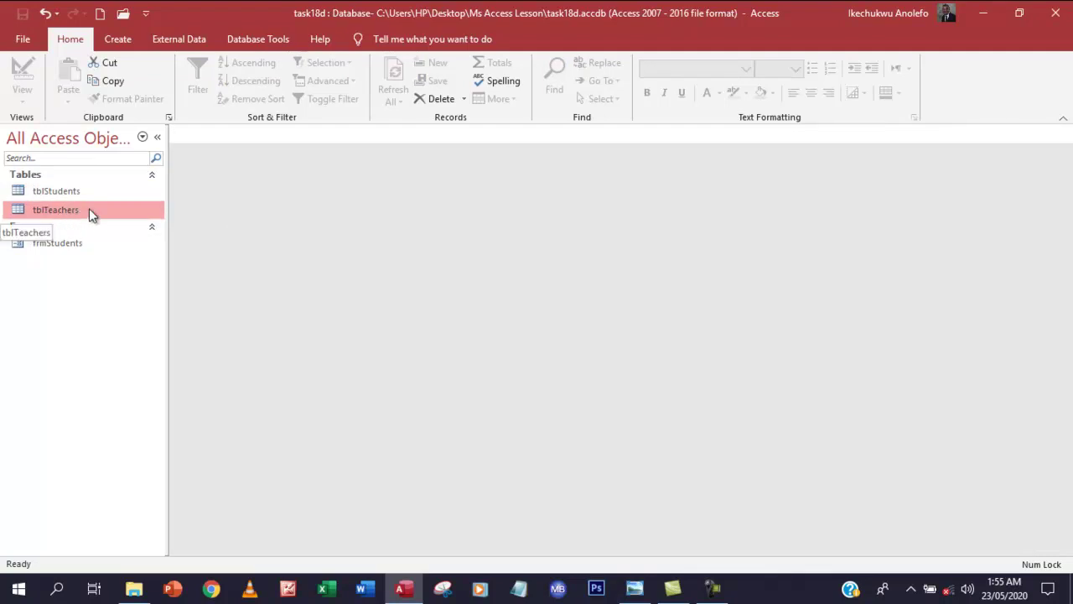
click(118, 41)
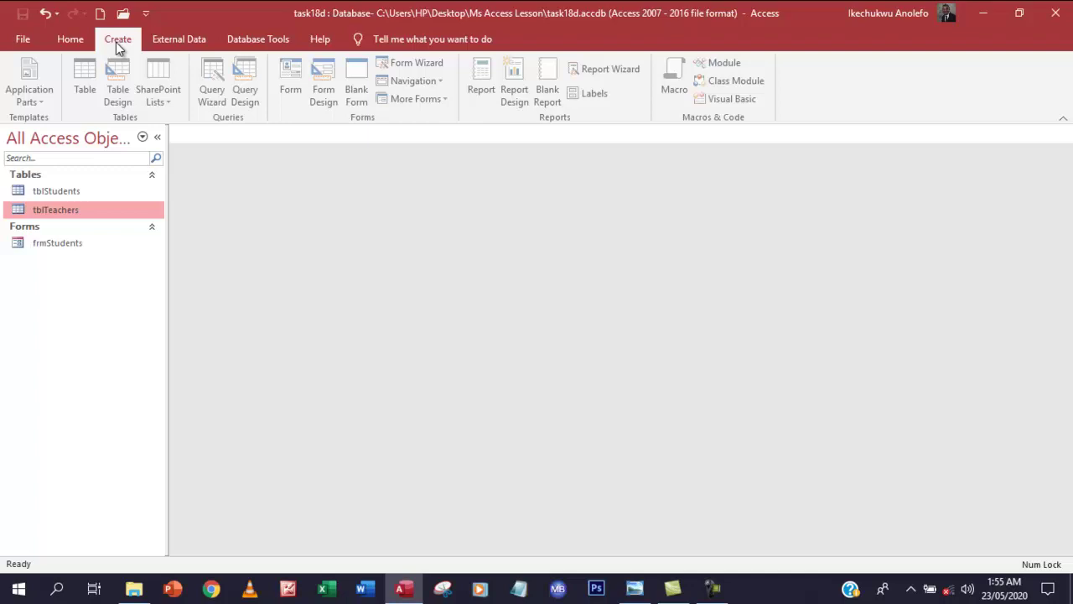
click(414, 64)
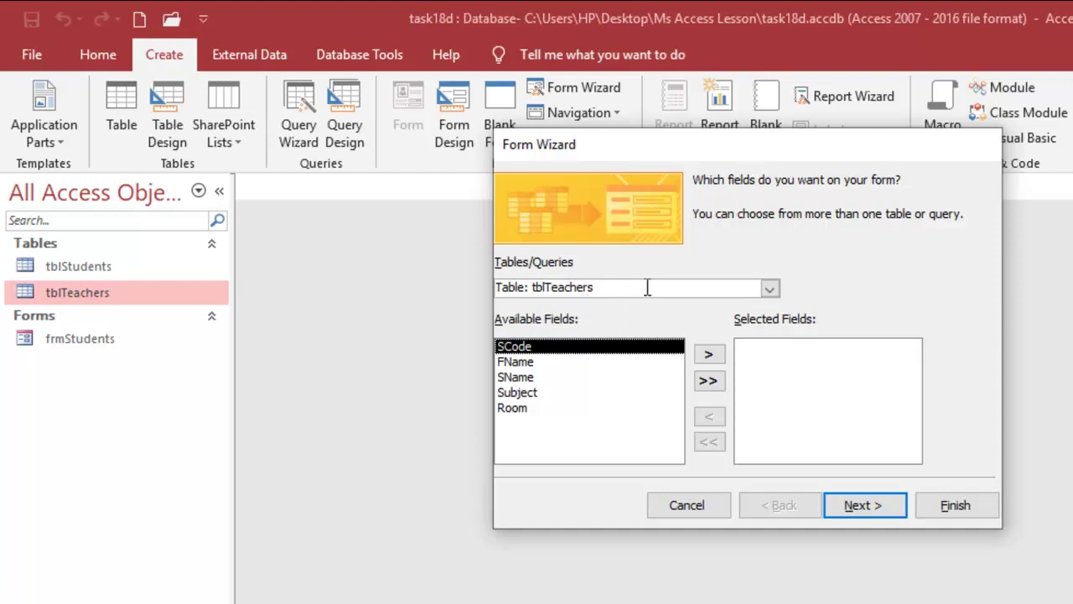
click(770, 287)
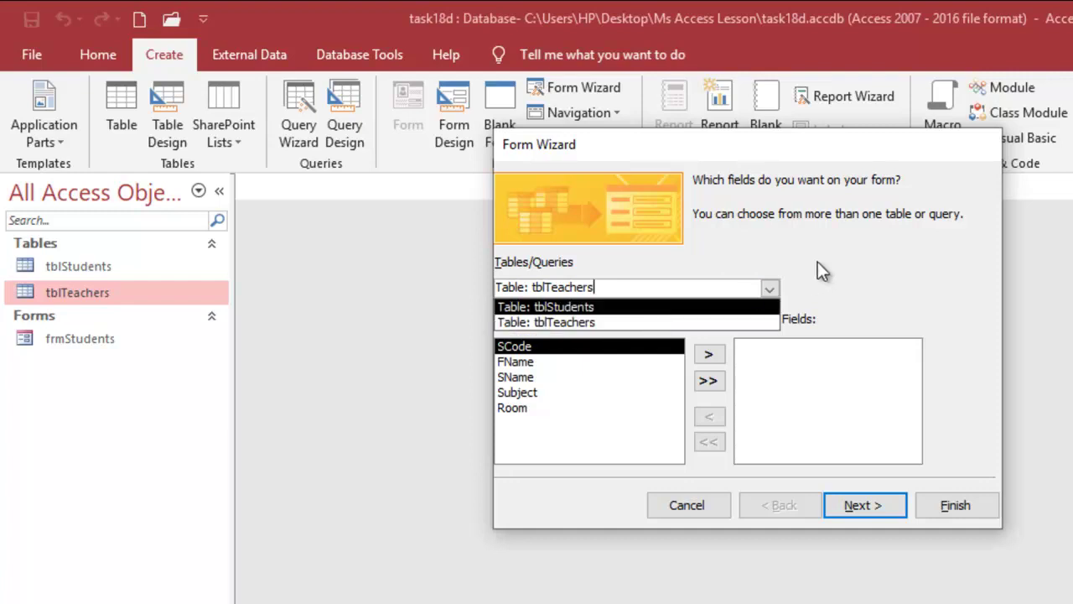
click(554, 323)
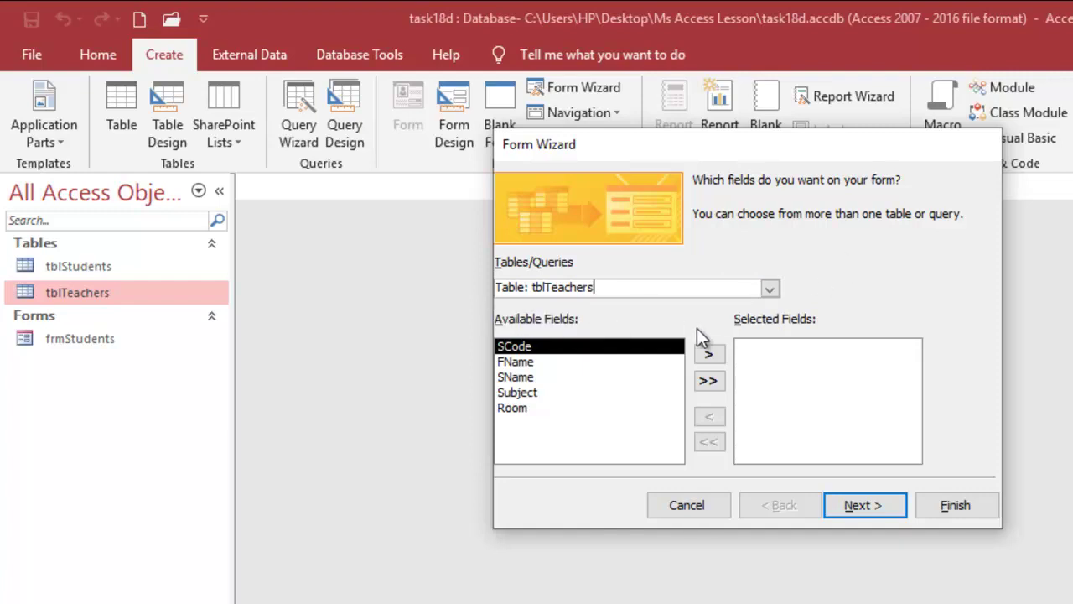
click(707, 381)
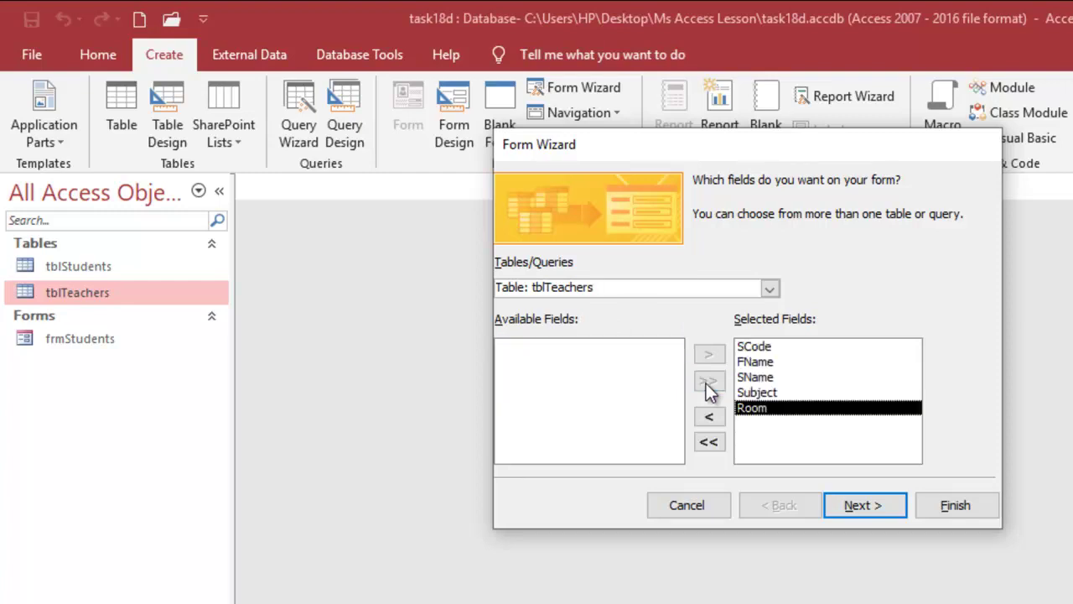
Keep the Columnar layout and create the form with the title frmTeachers, opened to view or enter information
click(849, 504)
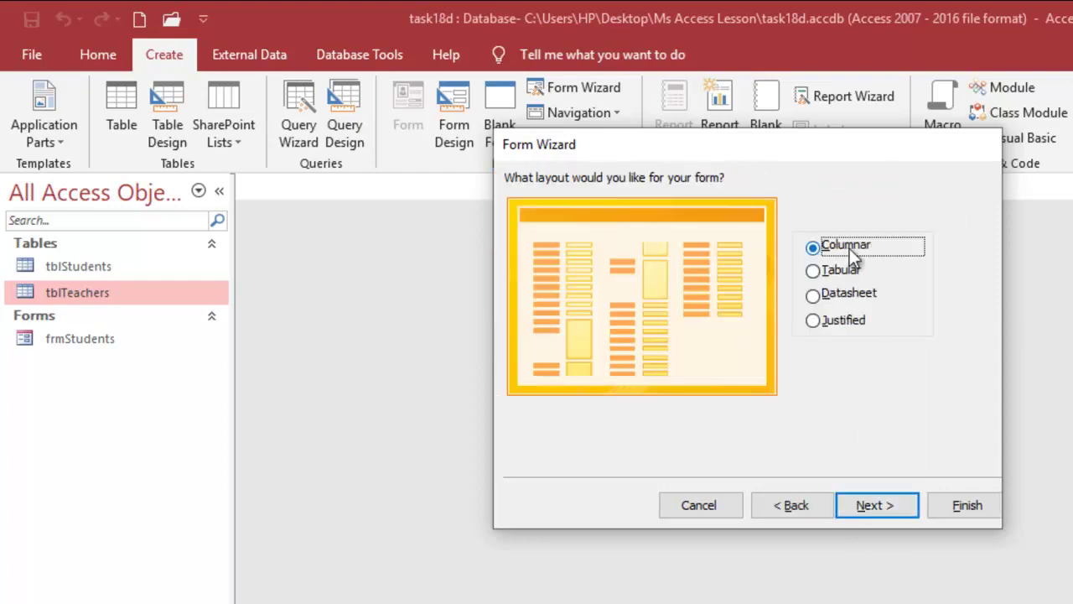
click(862, 506)
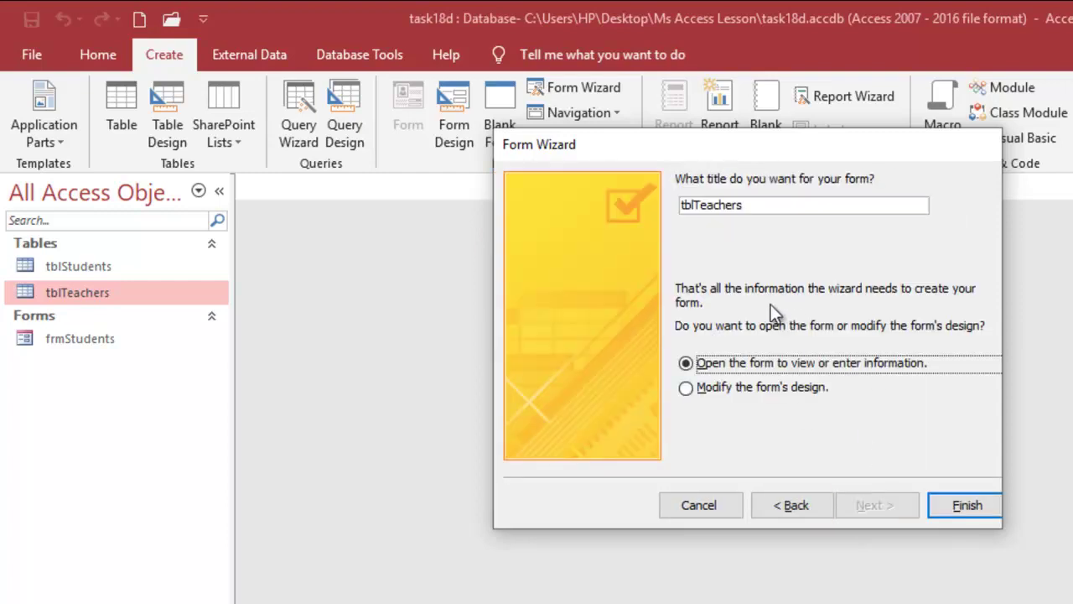
click(694, 204)
key(BackSpace)
key(BackSpace)
key(BackSpace)
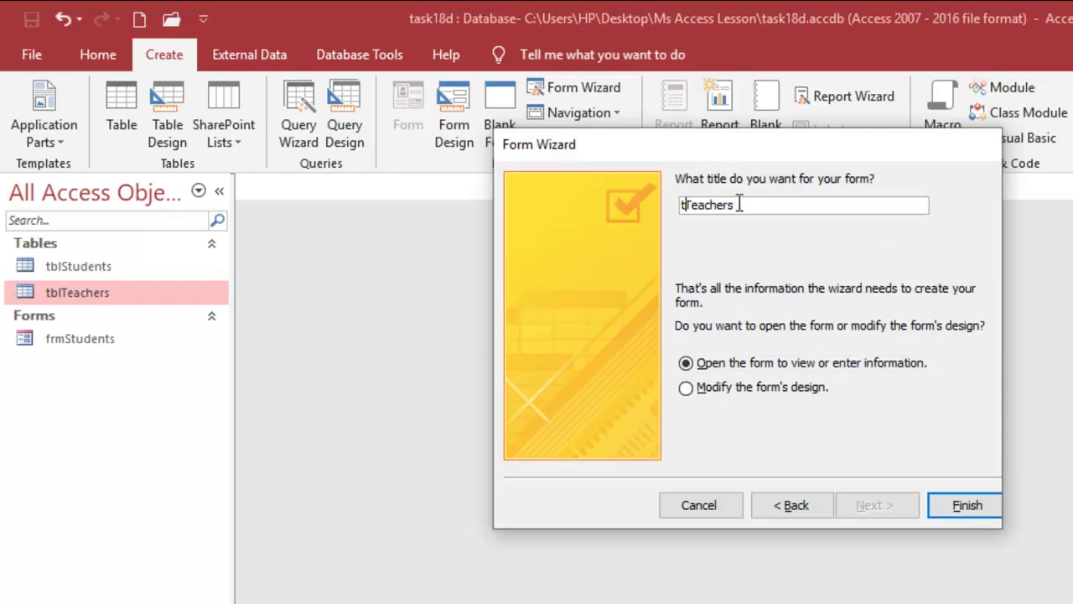
text(frm)
click(942, 502)
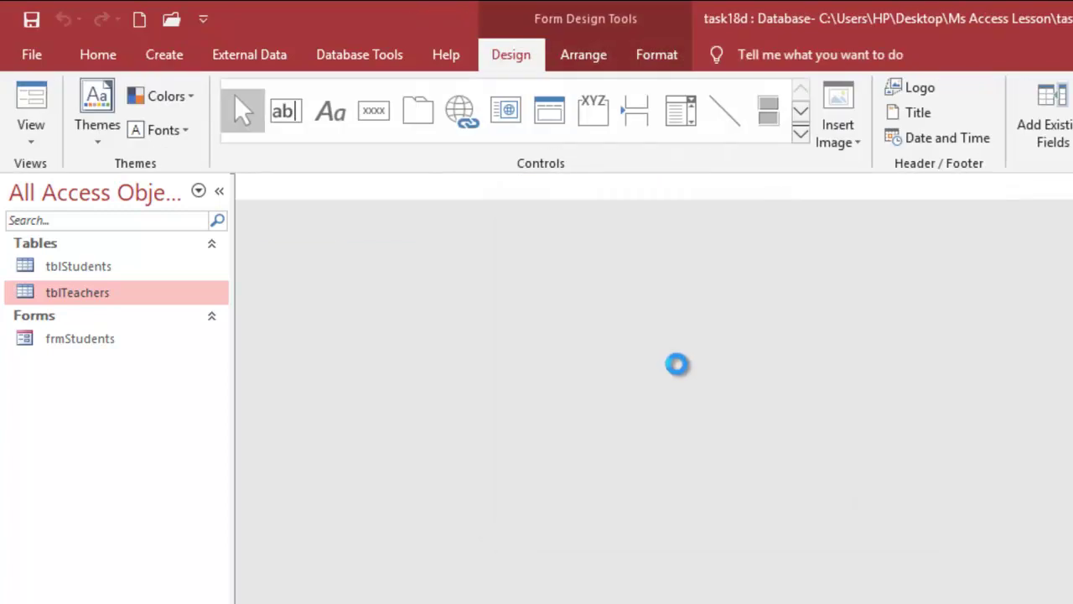